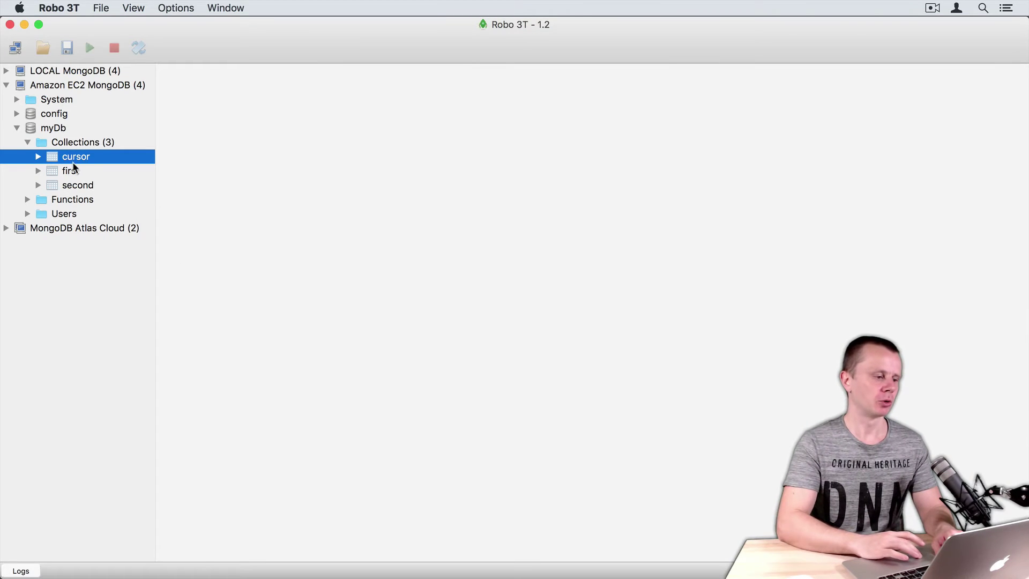
Step: Open find({}) on the 'cursor' collection in a new shell tab, adding a blank line below it
double_click(71, 159)
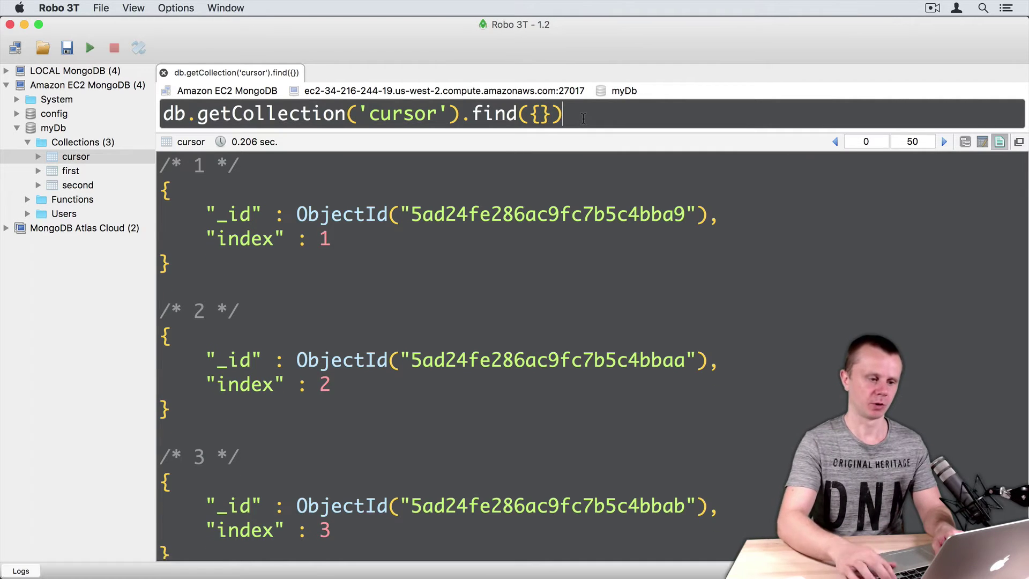
key("Return")
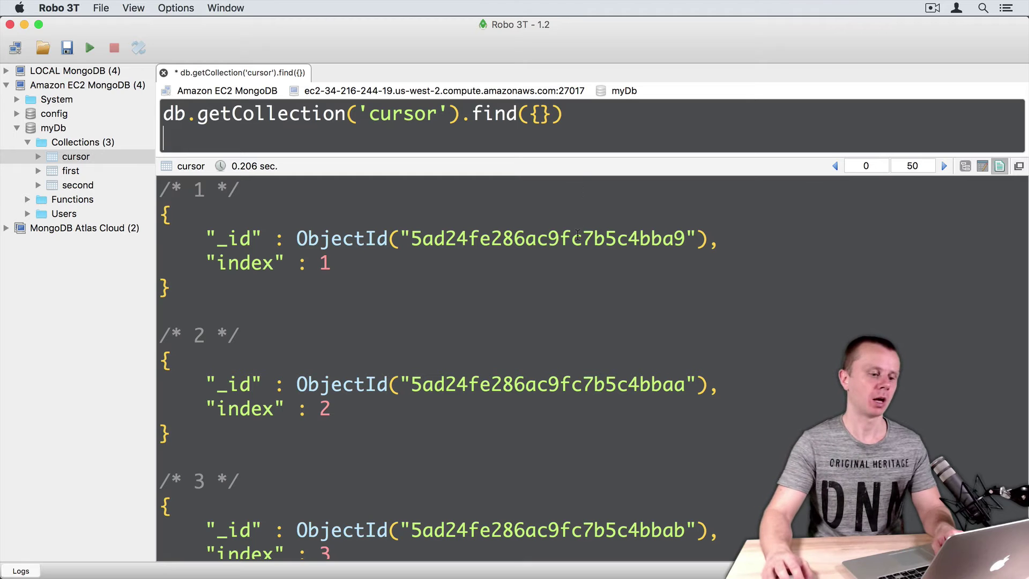
scroll(580, 242, "down", 10)
scroll(579, 243, "down", 15)
scroll(580, 243, "down", 5)
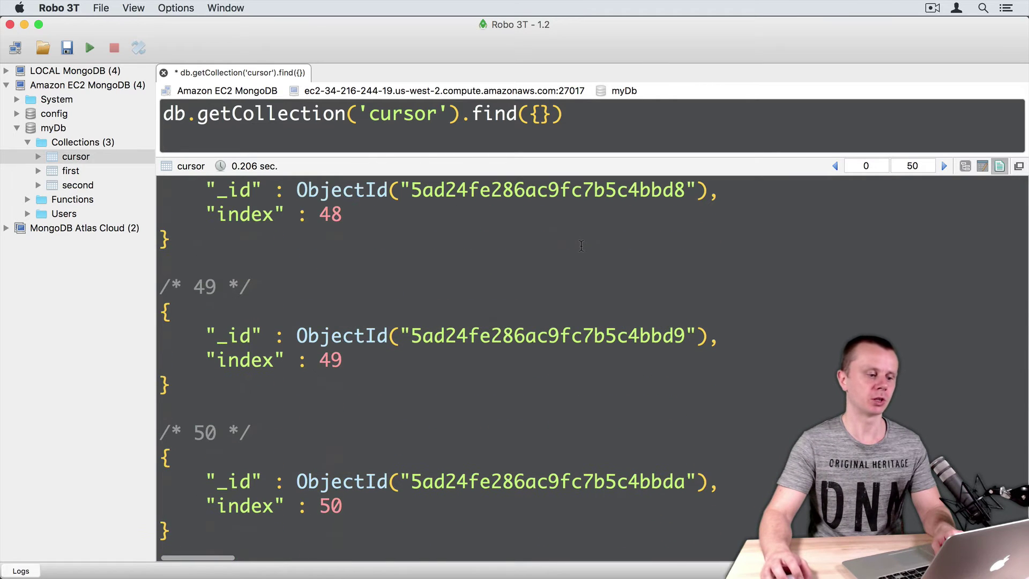
scroll(584, 251, "up", 5)
scroll(584, 251, "up", 10)
scroll(584, 251, "up", 10)
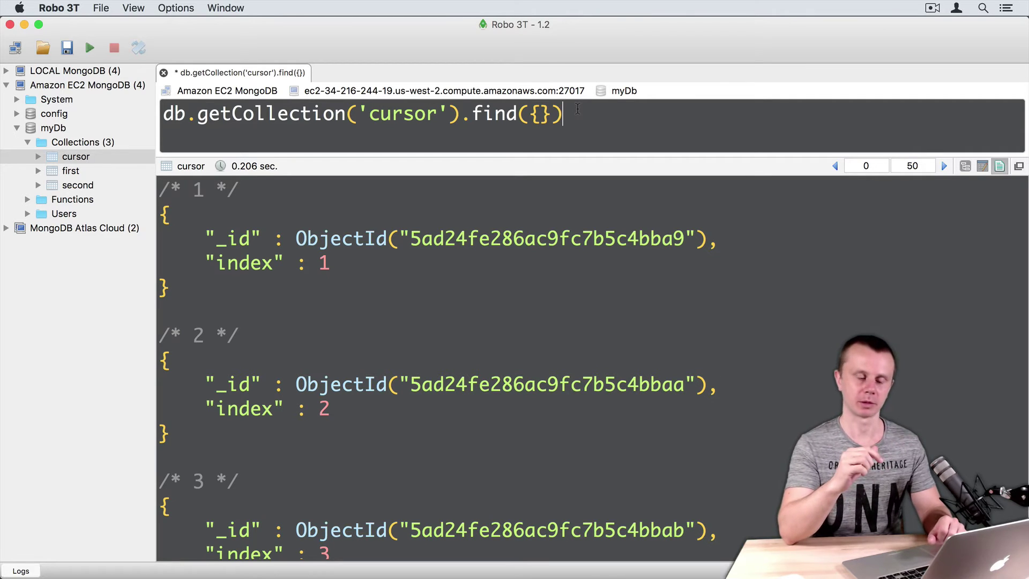
type(".")
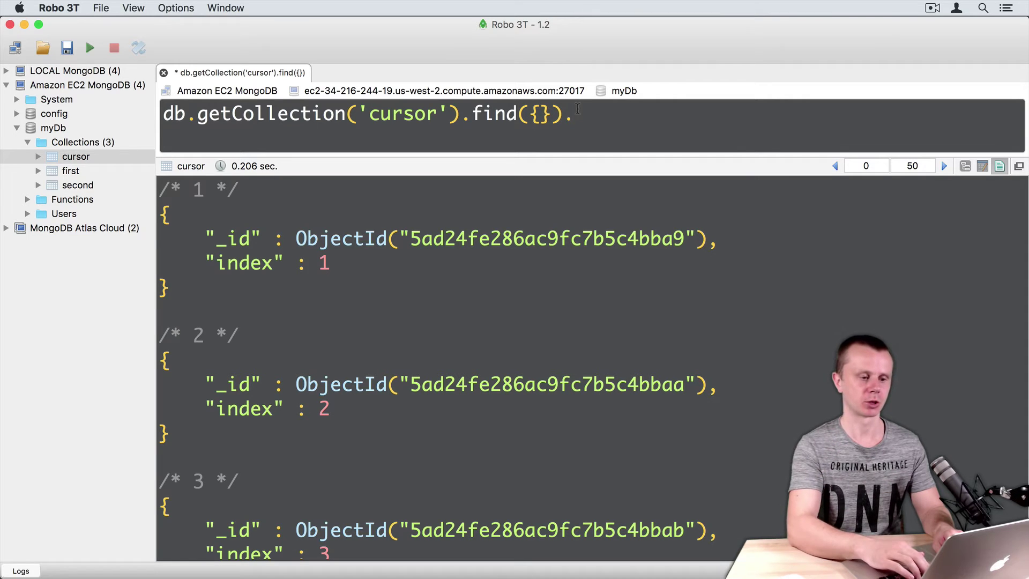
type("count()")
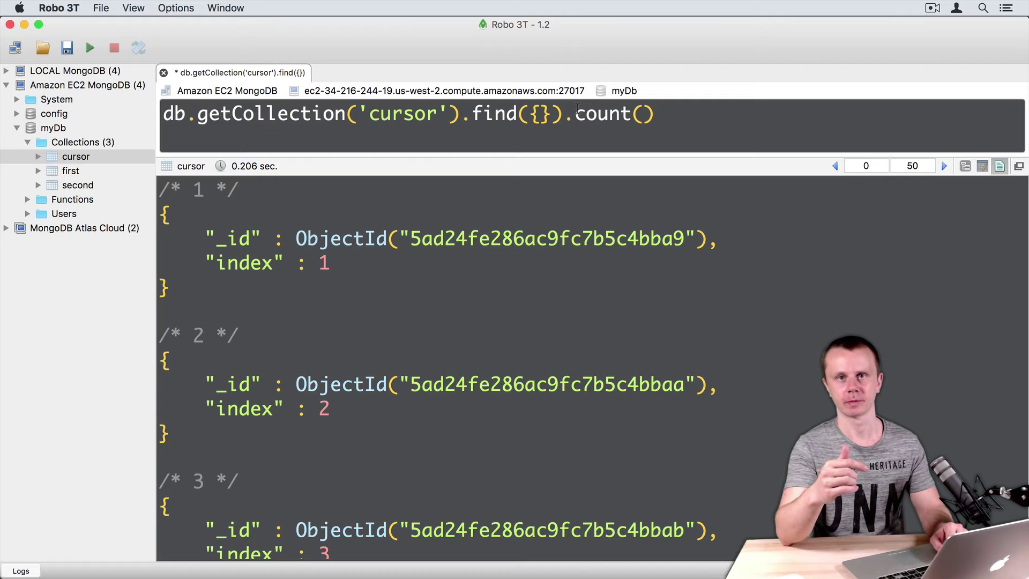
Step: Run find({}).count() on the 'cursor' collection, returning 100
key("ctrl+Return")
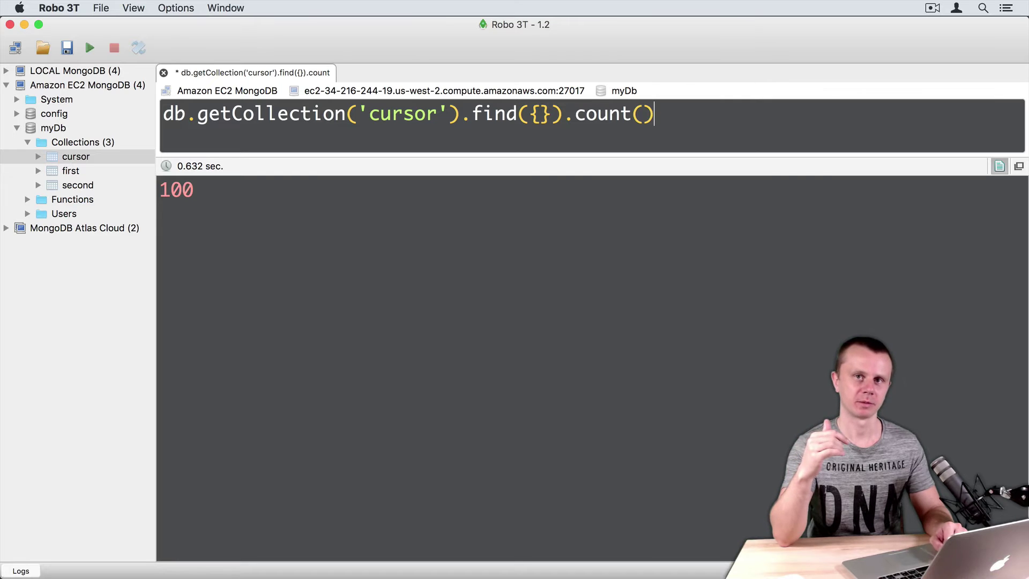
Step: Replace count() with limit(5), run it, and confirm documents index 1 to 5 are returned
key("BackSpace")
key("BackSpace")
key("BackSpace")
key("BackSpace")
key("BackSpace")
key("BackSpace")
type("limit(")
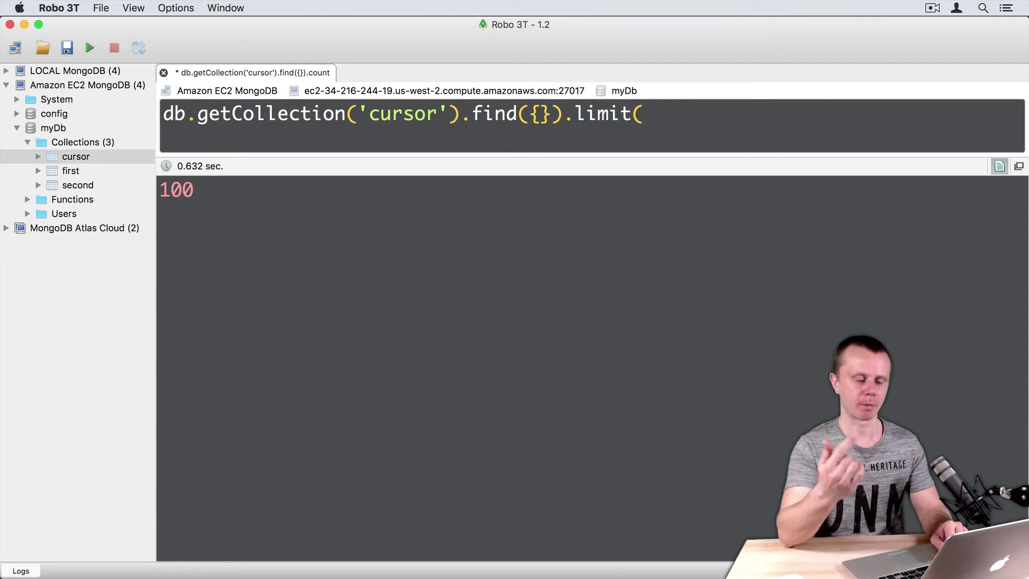
type("5)")
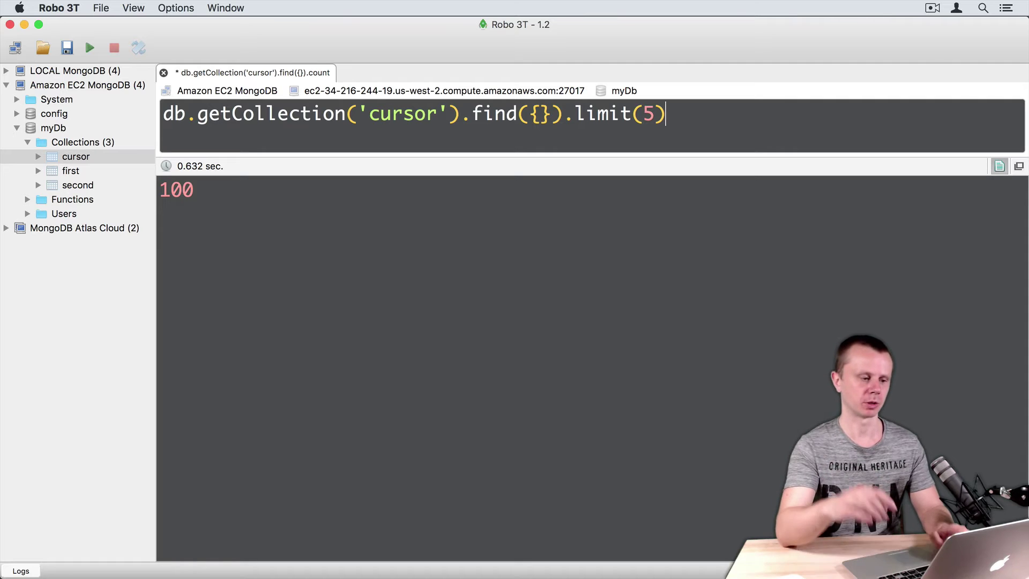
key("ctrl+Return")
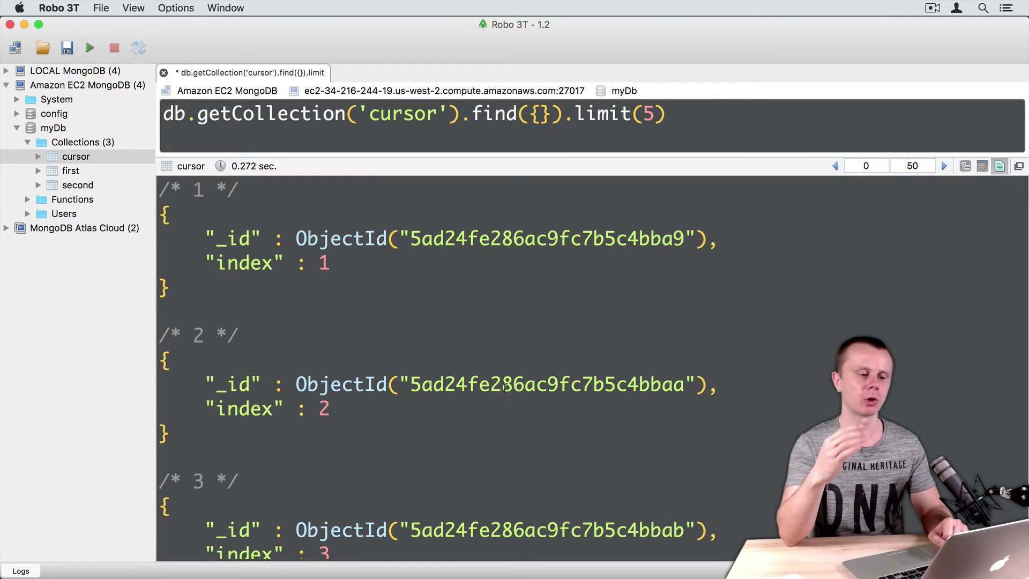
scroll(505, 390, "down", 8)
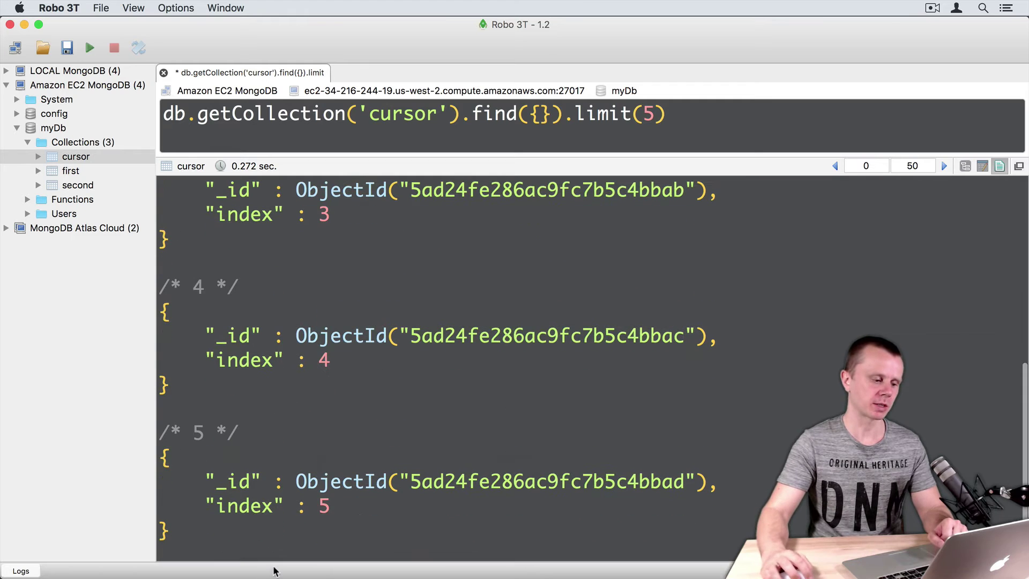
left_click_drag(173, 537, 298, 434)
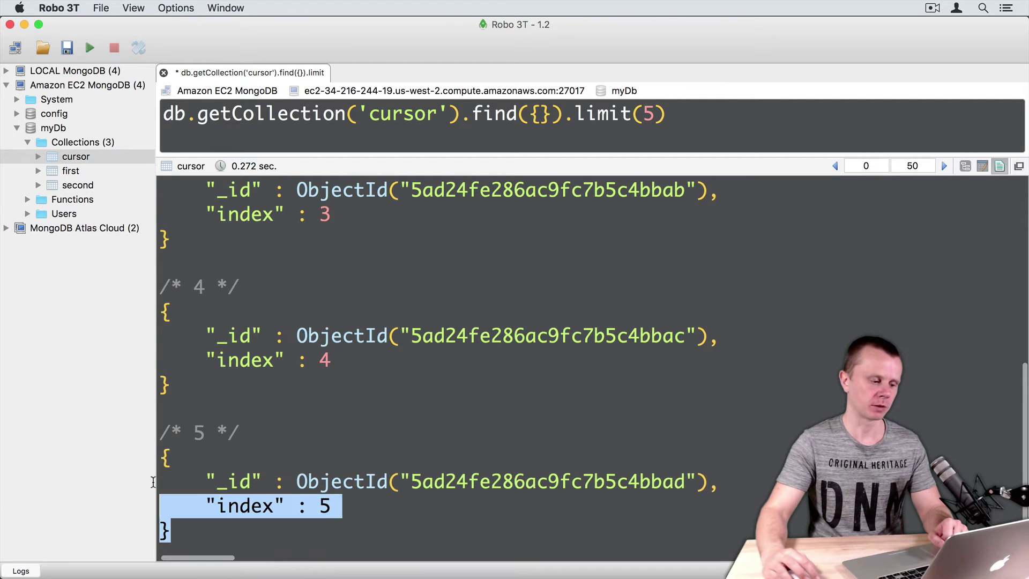
left_click(297, 434)
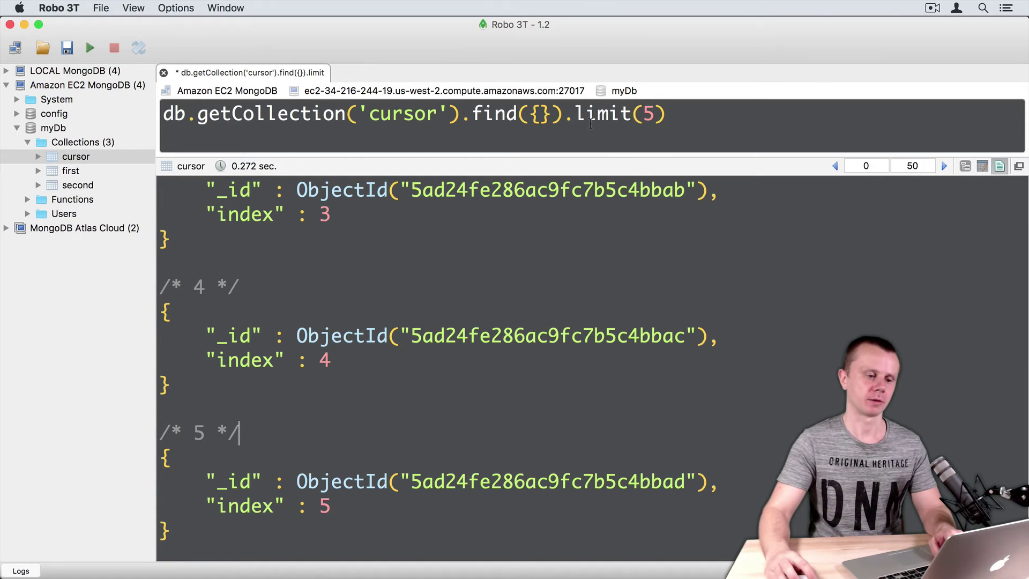
left_click_drag(574, 114, 671, 114)
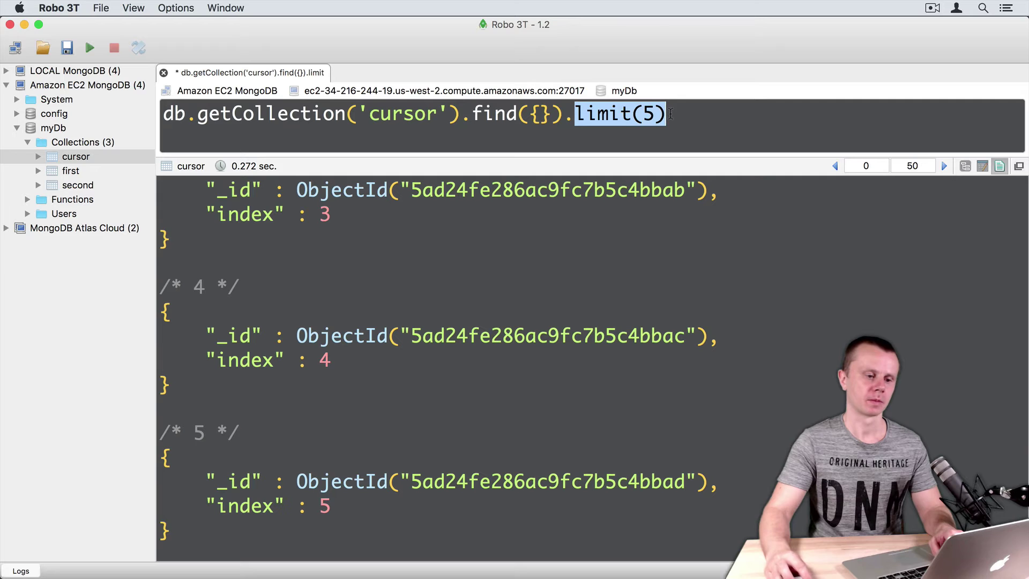
type("skip(")
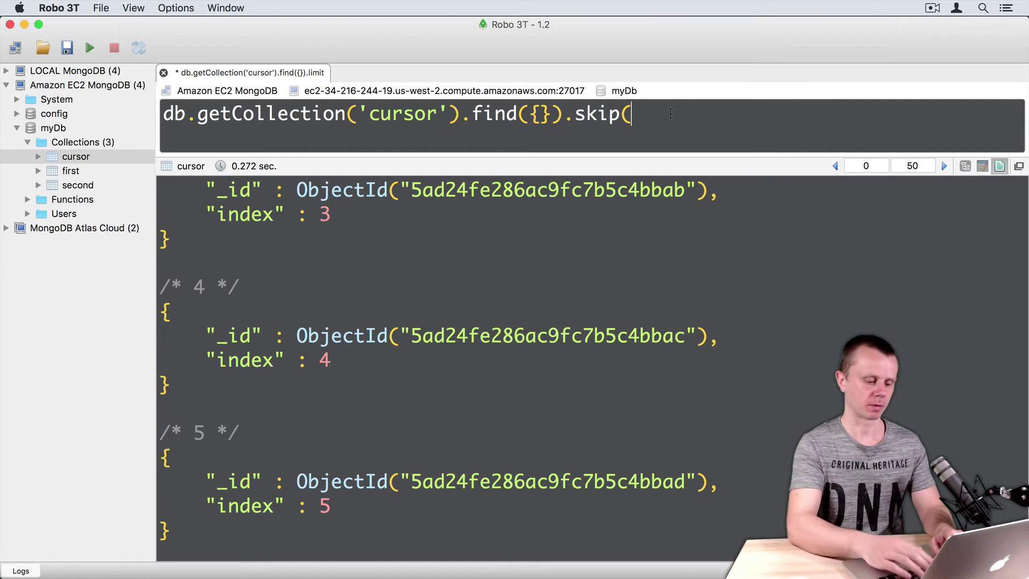
type("5)")
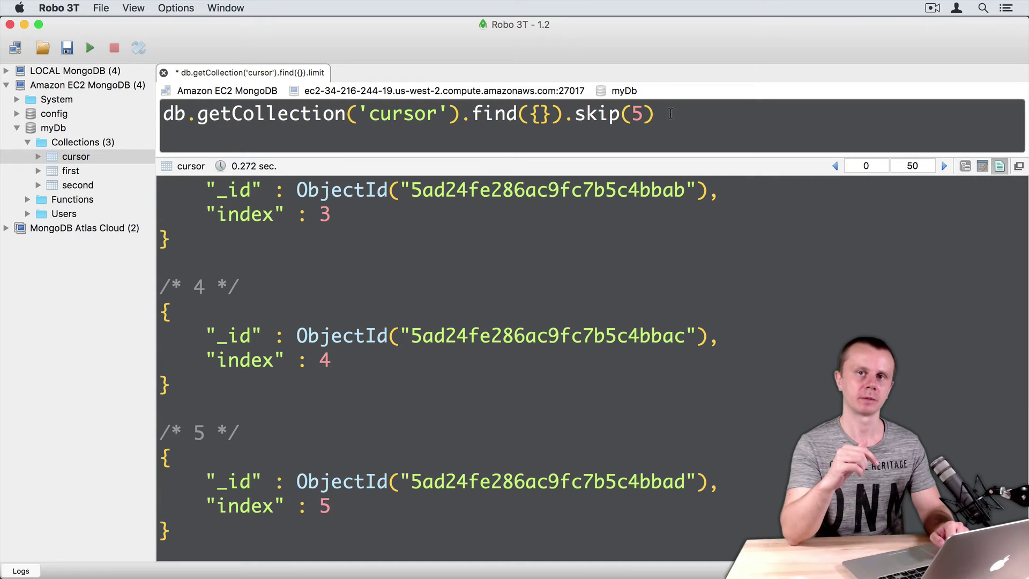
Step: Run the query with skip(5), so the results run from index 6 to 55
key("ctrl+Return")
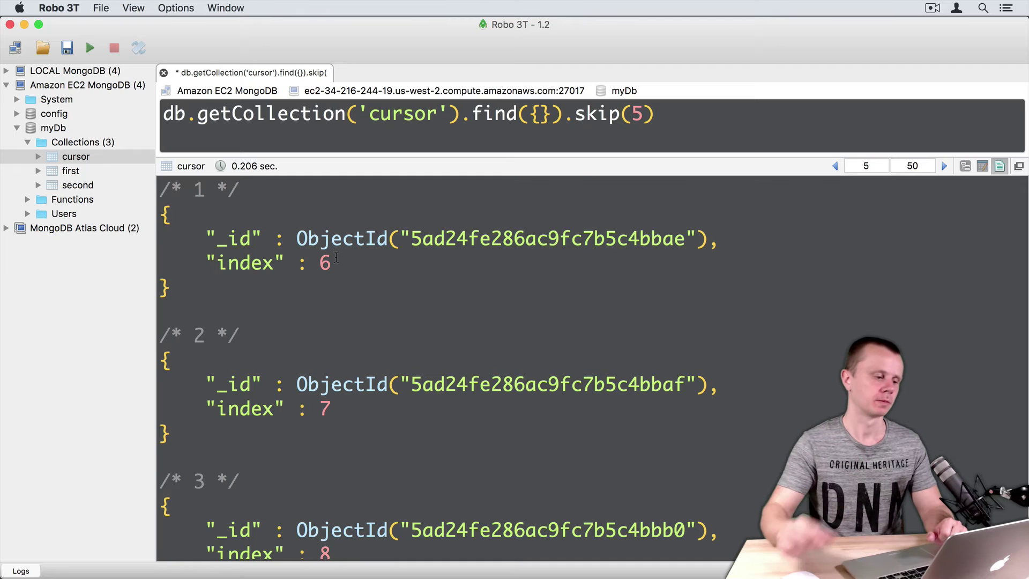
scroll(365, 277, "down", 10)
scroll(366, 277, "down", 10)
scroll(366, 277, "down", 5)
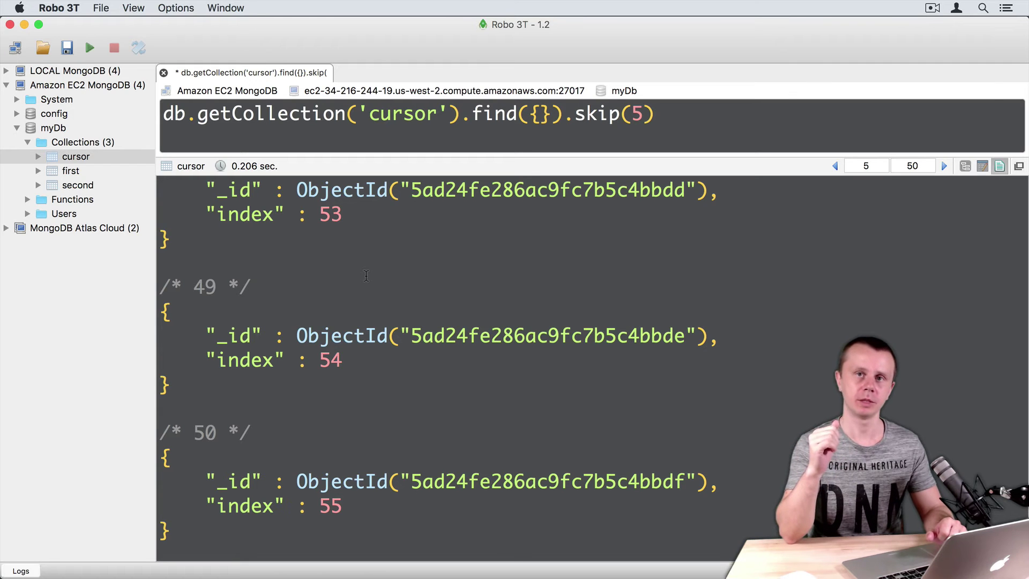
scroll(366, 277, "up", 10)
scroll(366, 277, "up", 10)
scroll(365, 276, "up", 5)
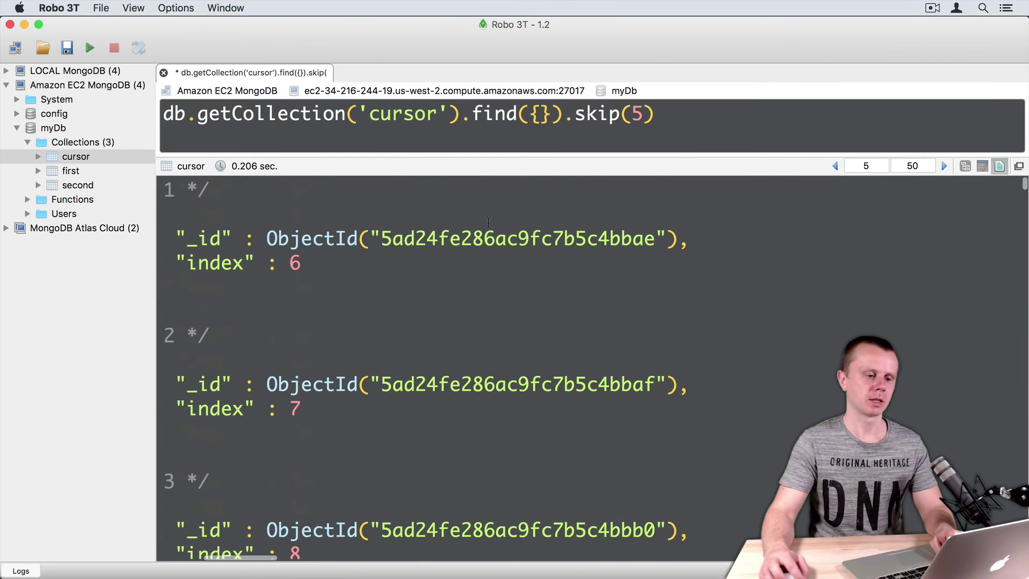
Step: Replace skip(5) with sort({index: -1}), run it, and confirm the first result is index 100
left_click(595, 115)
left_click_drag(575, 114, 656, 113)
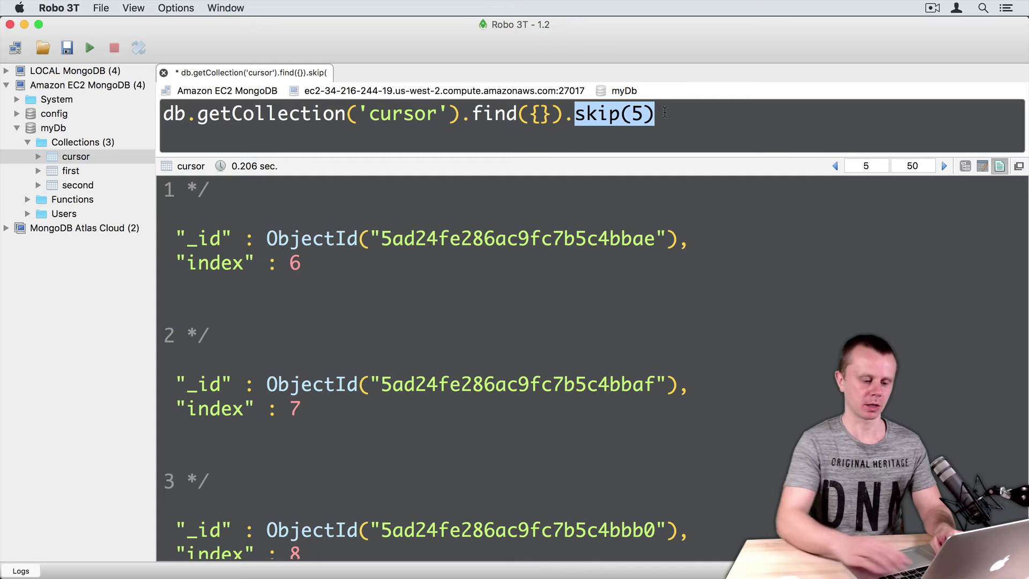
type("sort()")
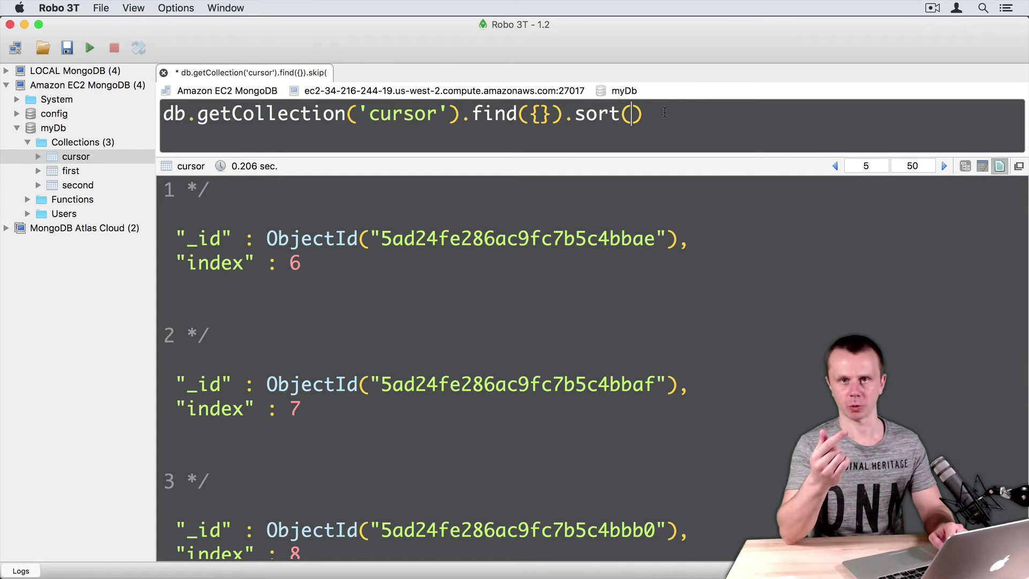
type("{}")
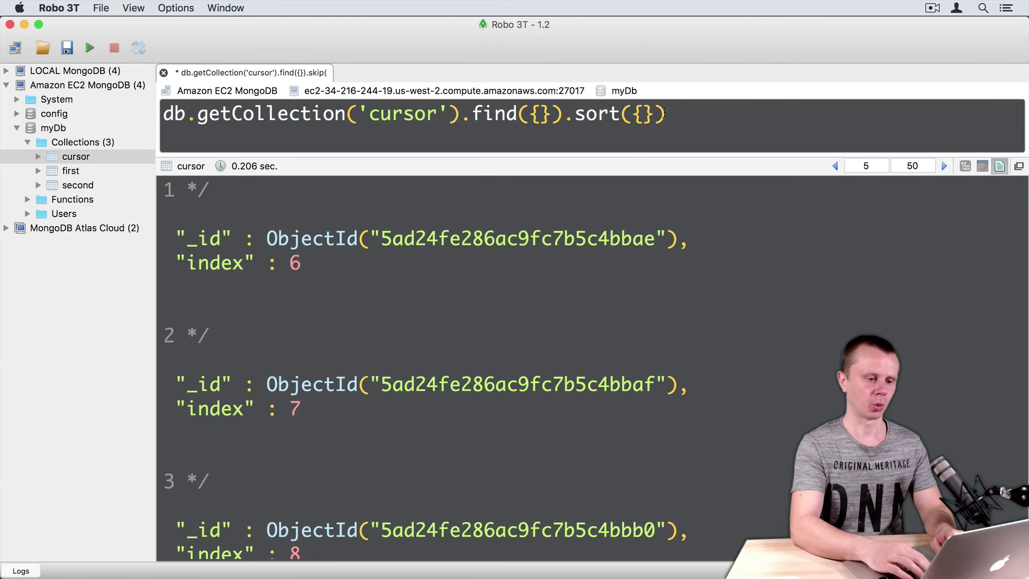
type("index:")
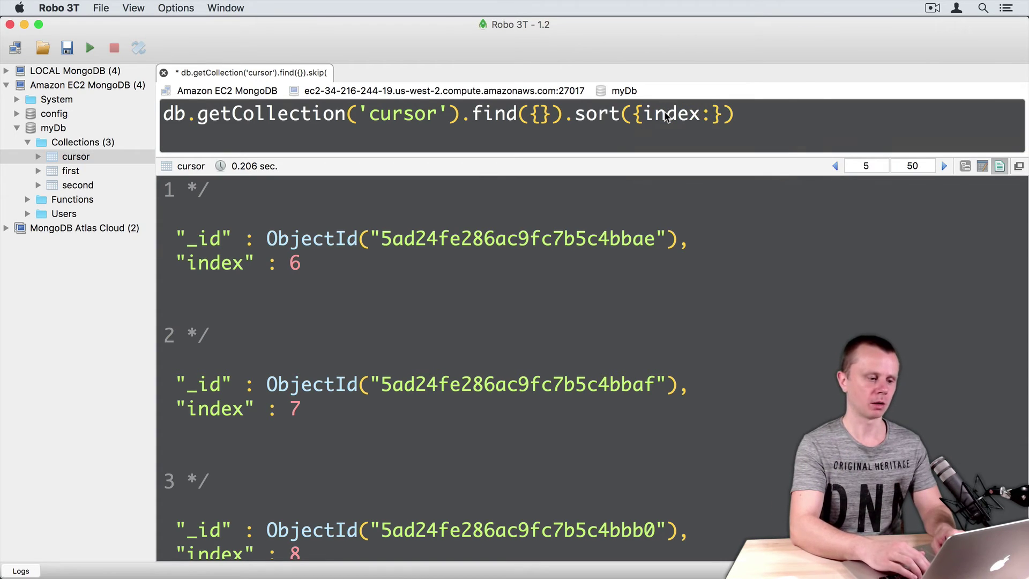
type(" -1")
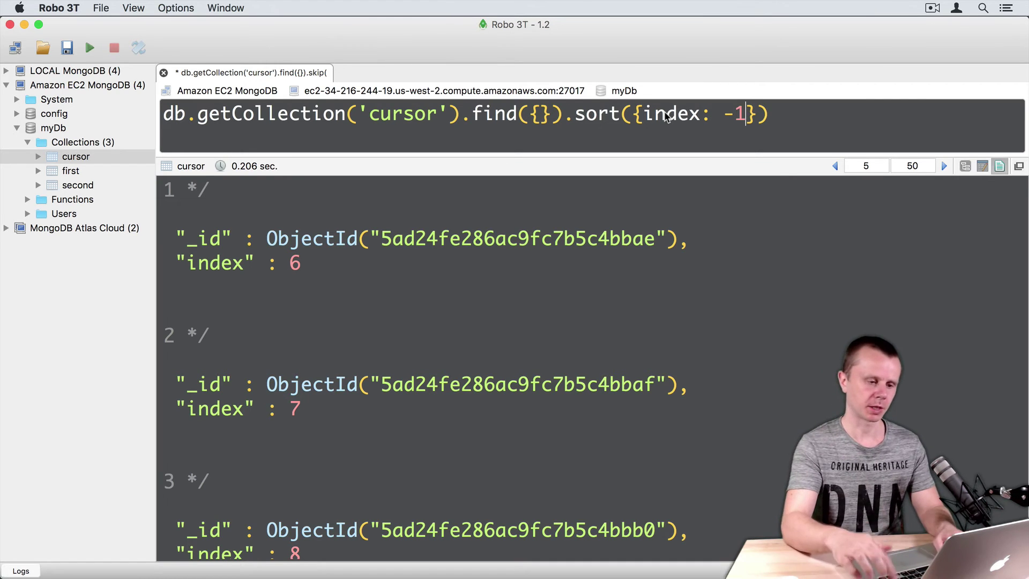
key("super+Return")
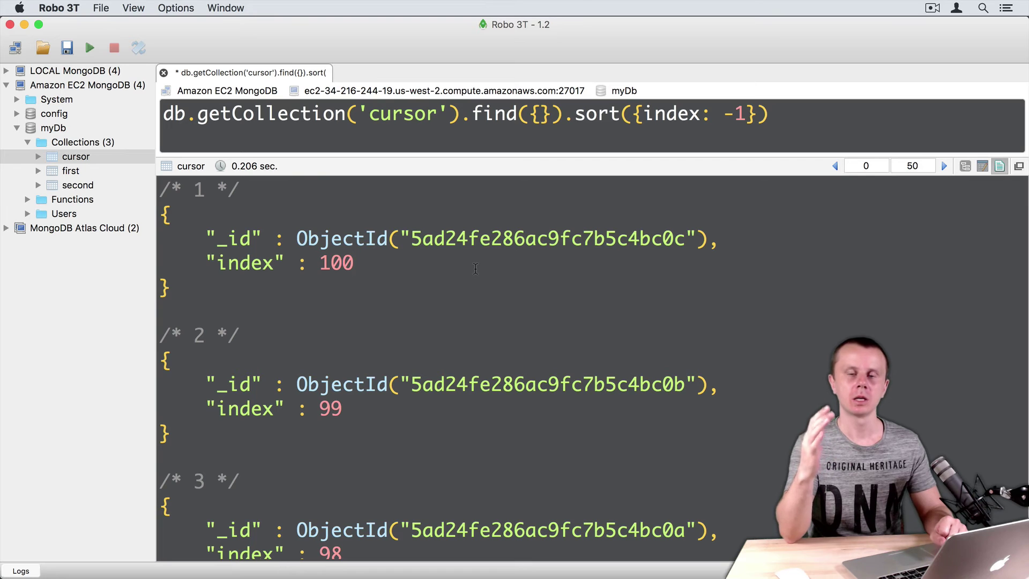
left_click(475, 268)
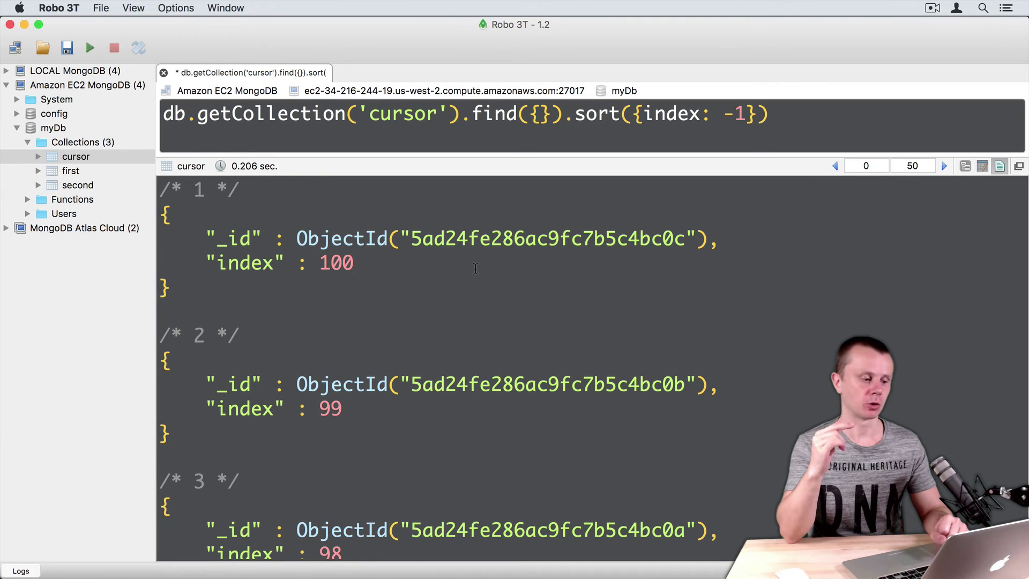
left_click_drag(207, 263, 355, 263)
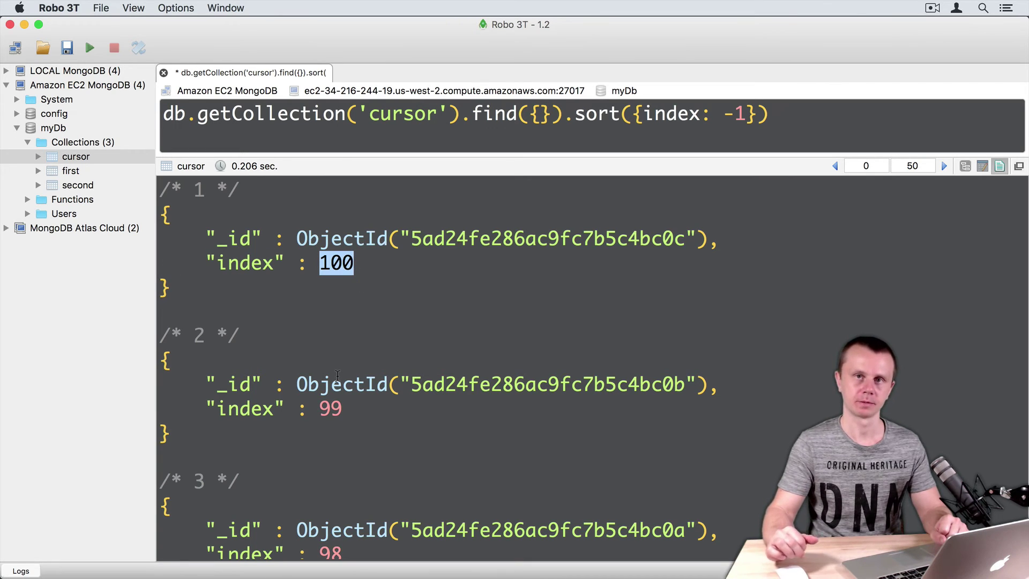
left_click_drag(724, 114, 748, 114)
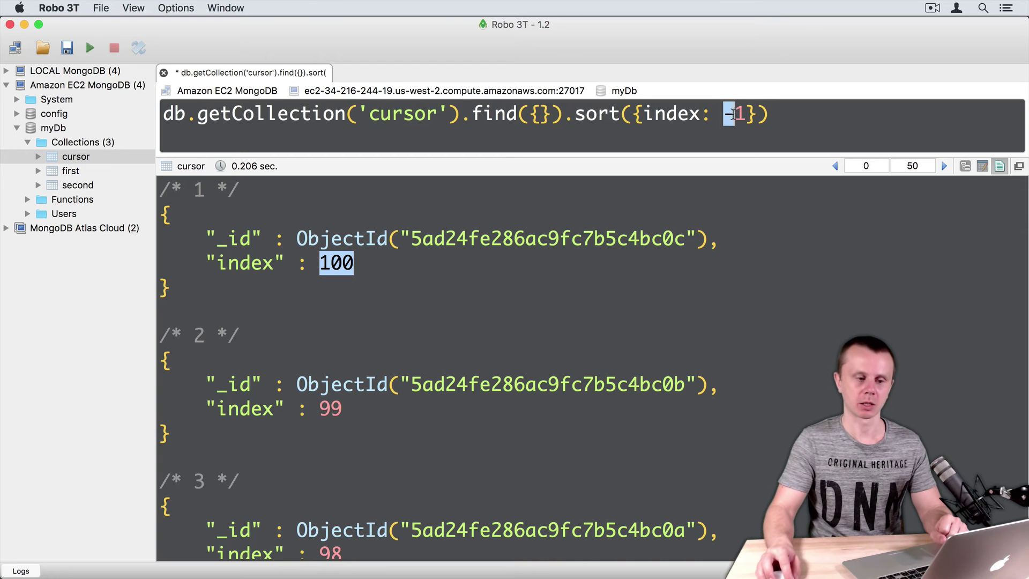
left_click(604, 238)
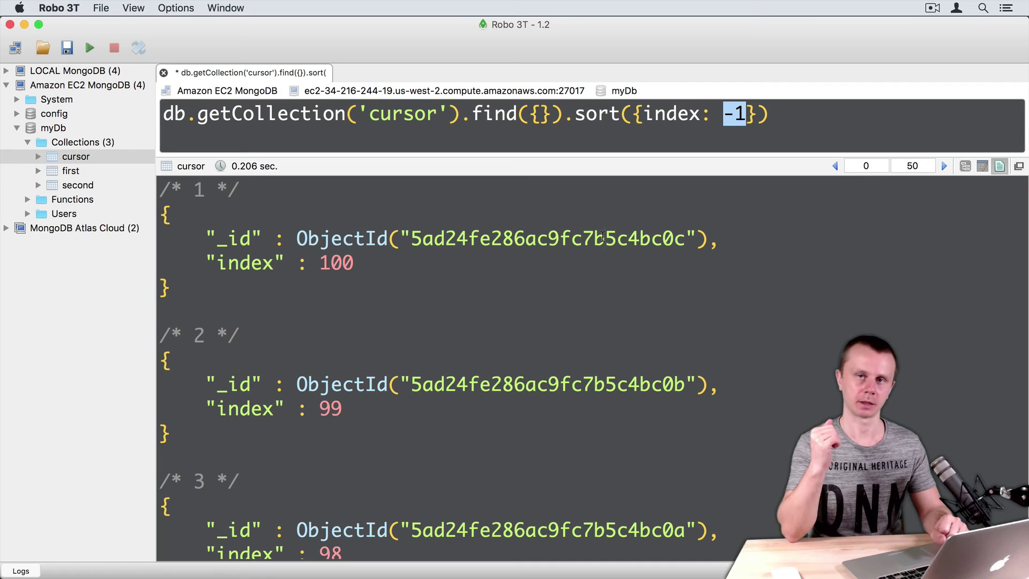
Step: Change the sort to {index: 1} and confirm the results begin with index 1, then 2
left_click(734, 113)
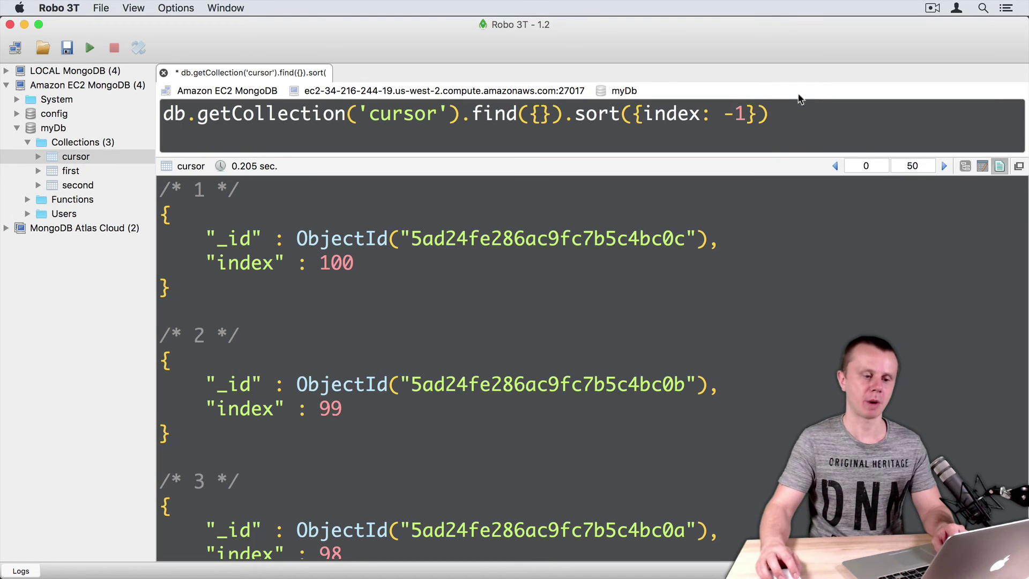
key("BackSpace")
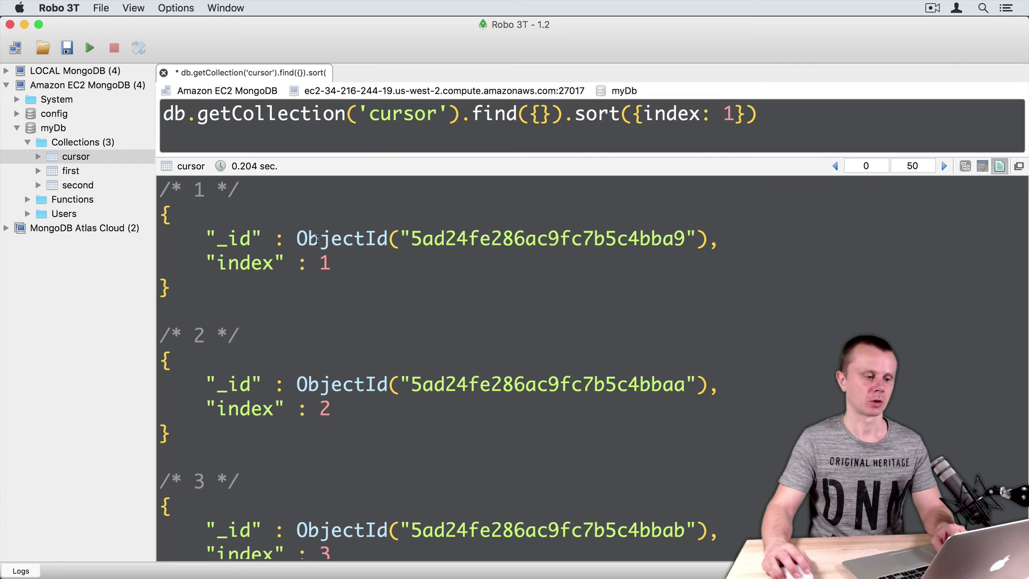
left_click_drag(331, 263, 315, 262)
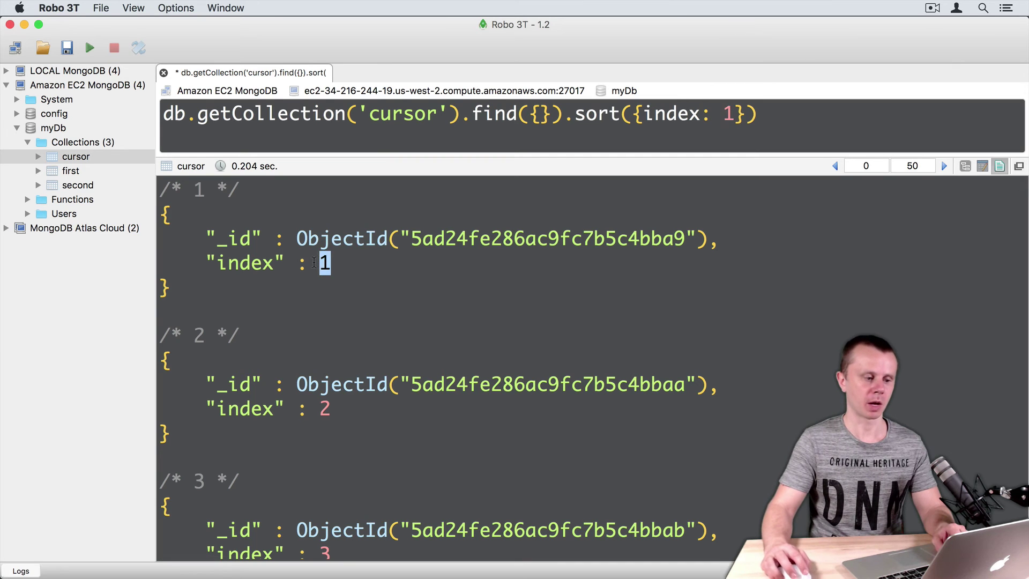
double_click(324, 409)
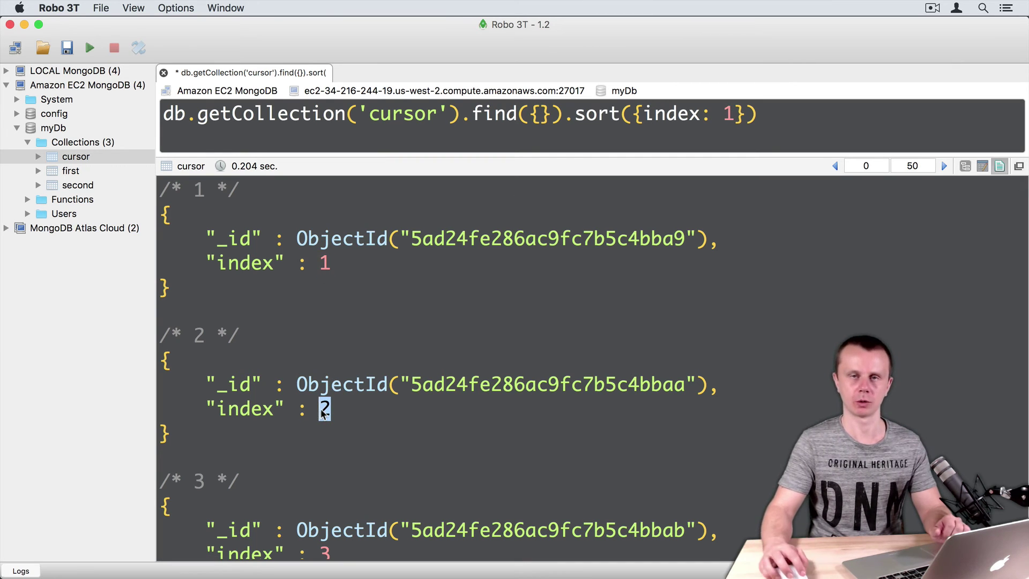
key("Down")
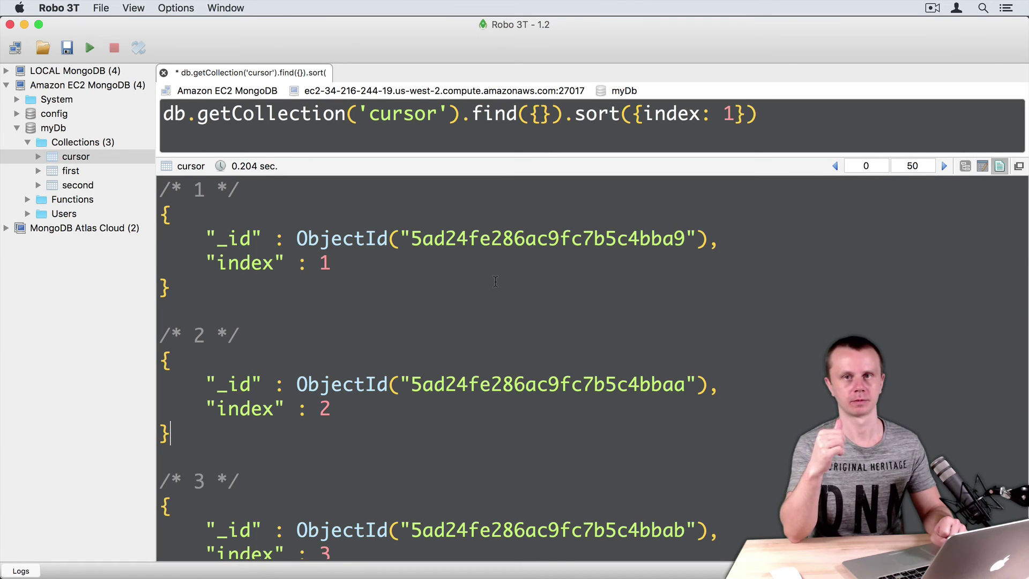
left_click_drag(574, 114, 758, 113)
Step: Delete the sort clause, rerun find({}), and compare the first documents' ObjectId _id values
key("BackSpace")
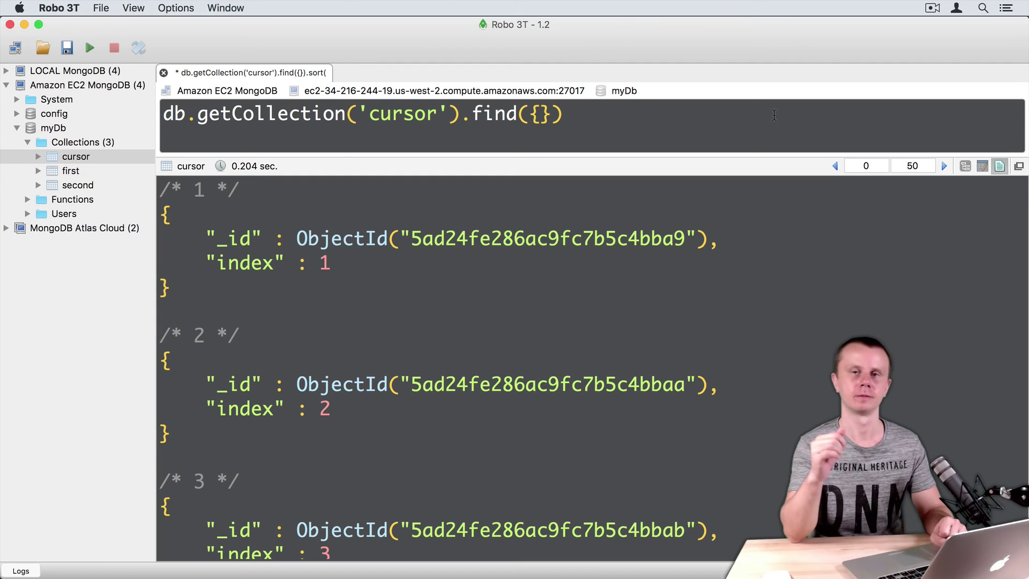
key("ctrl+Return")
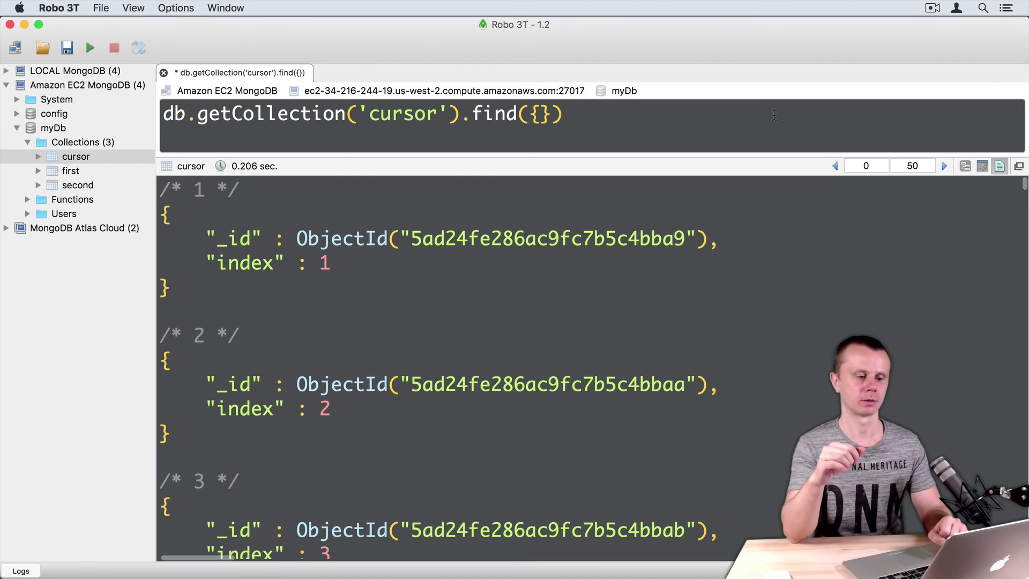
left_click(167, 361)
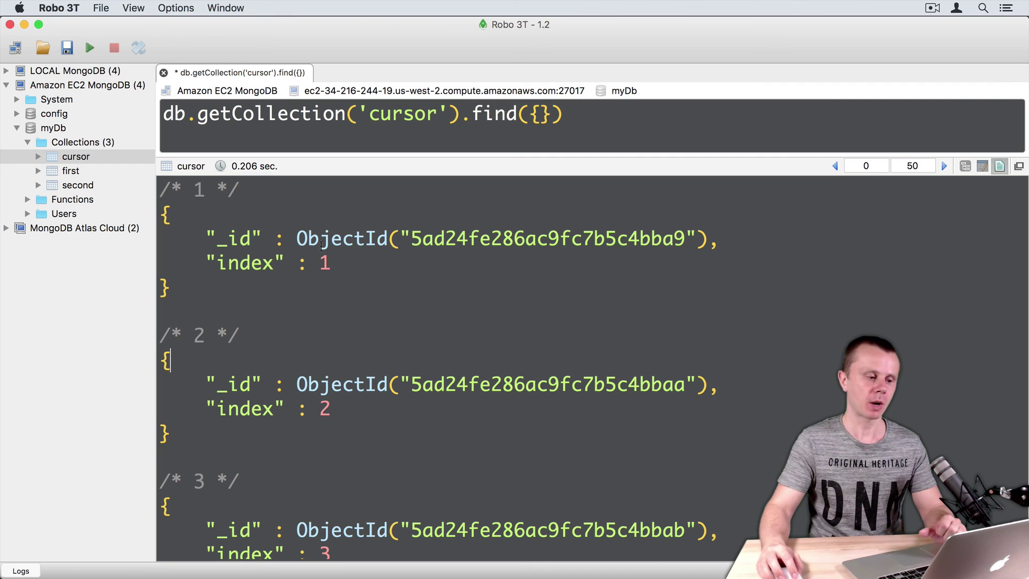
left_click_drag(296, 238, 719, 238)
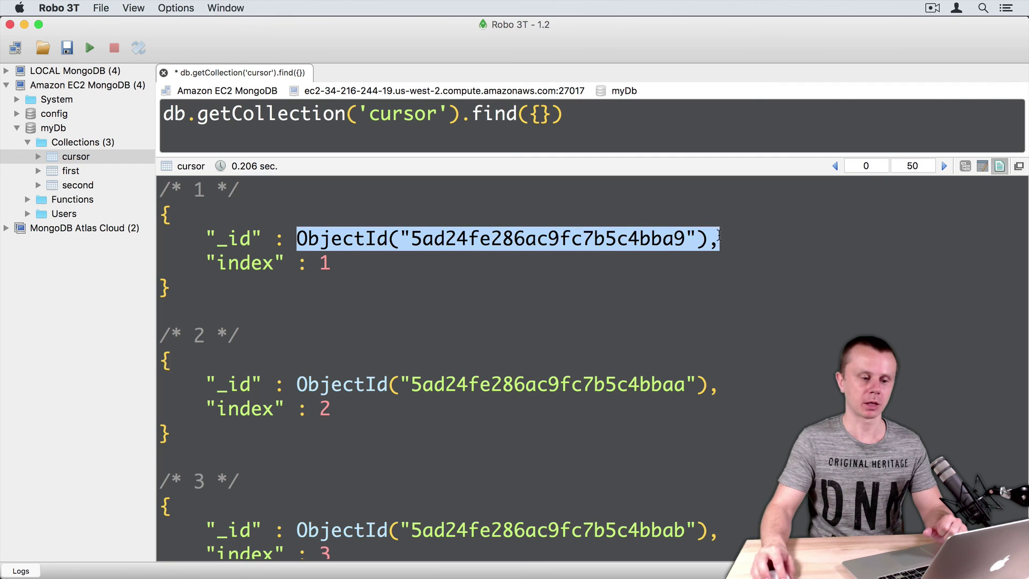
left_click_drag(297, 384, 308, 384)
left_click_drag(389, 384, 719, 384)
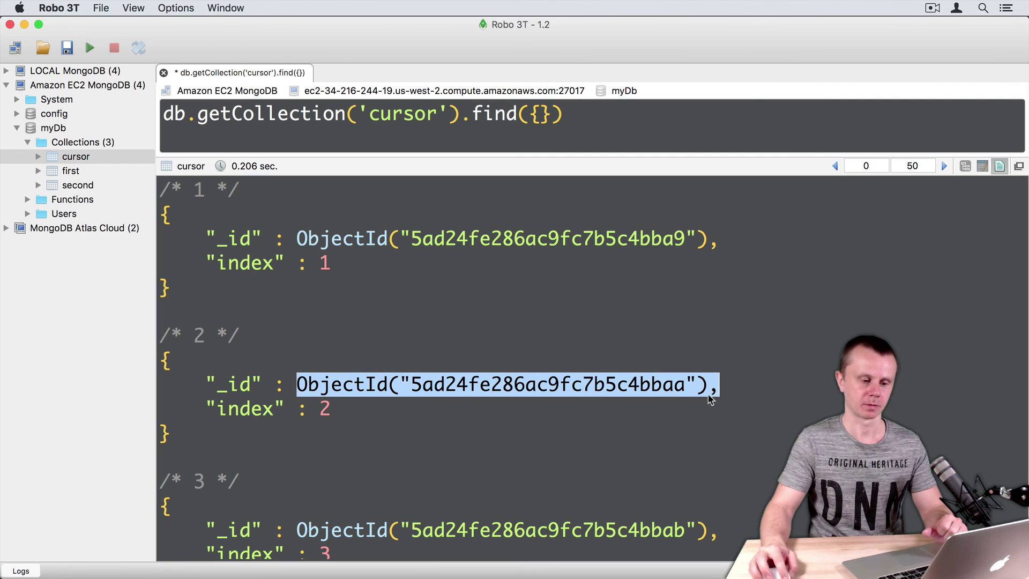
left_click(709, 384)
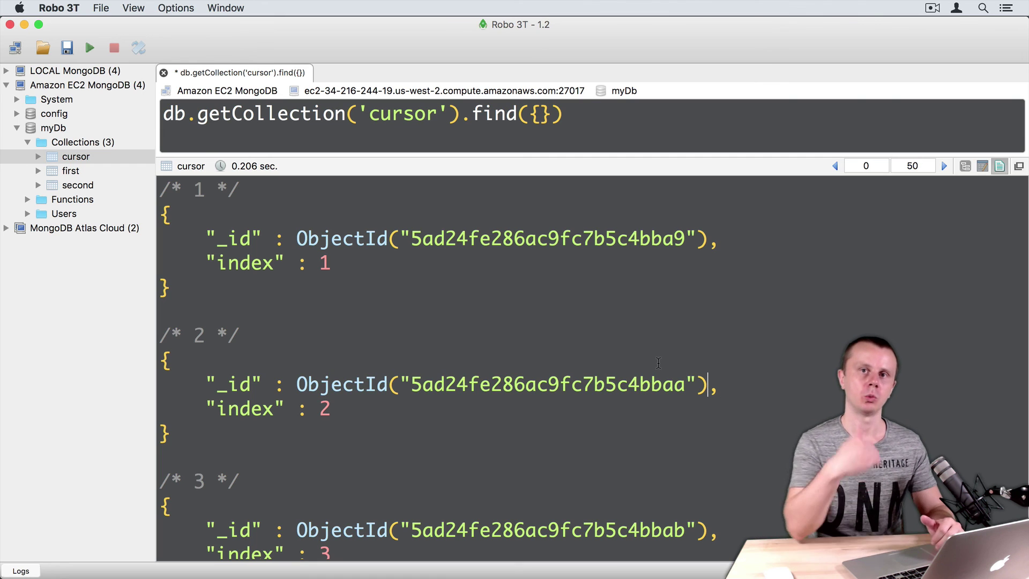